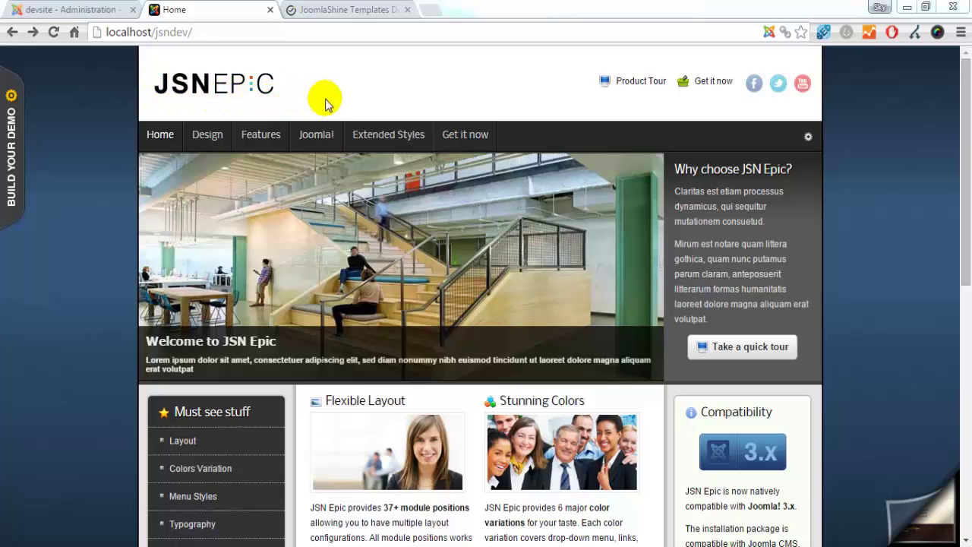
Step: Upload logo_JNS_black.png to the images folder and choose it as the logo file of the JSN Epic PRO style
{"action": "key", "text": "alt+Tab"}
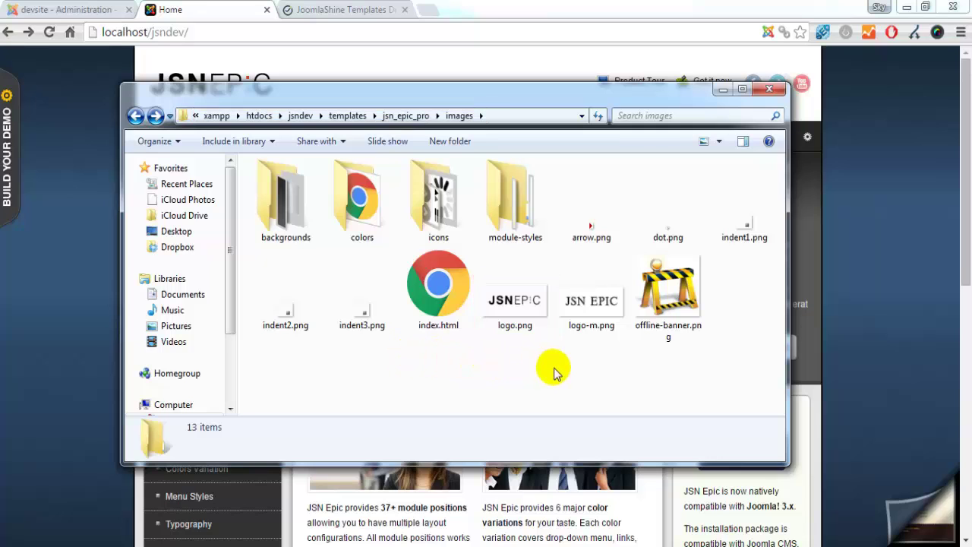
{"action": "left_click", "coordinate": [83, 9]}
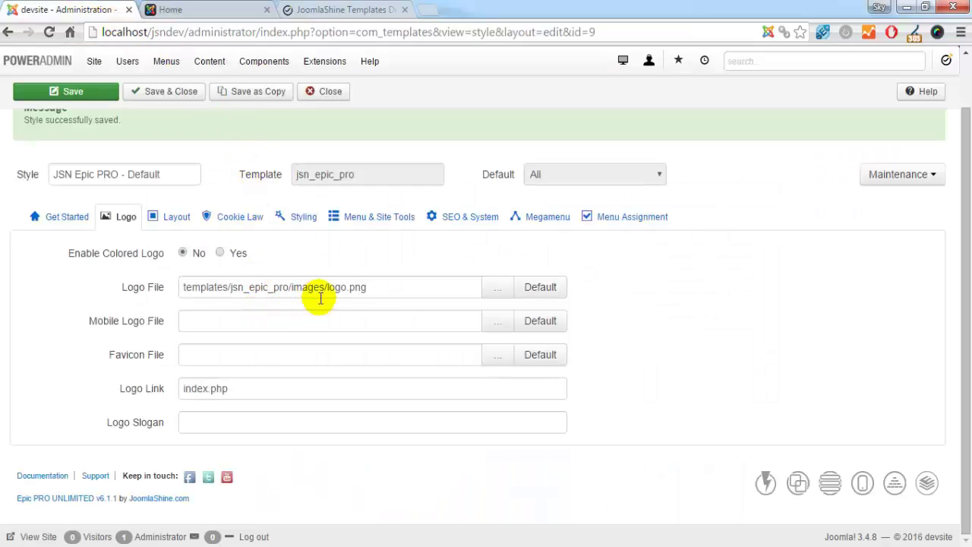
{"action": "left_click", "coordinate": [498, 289]}
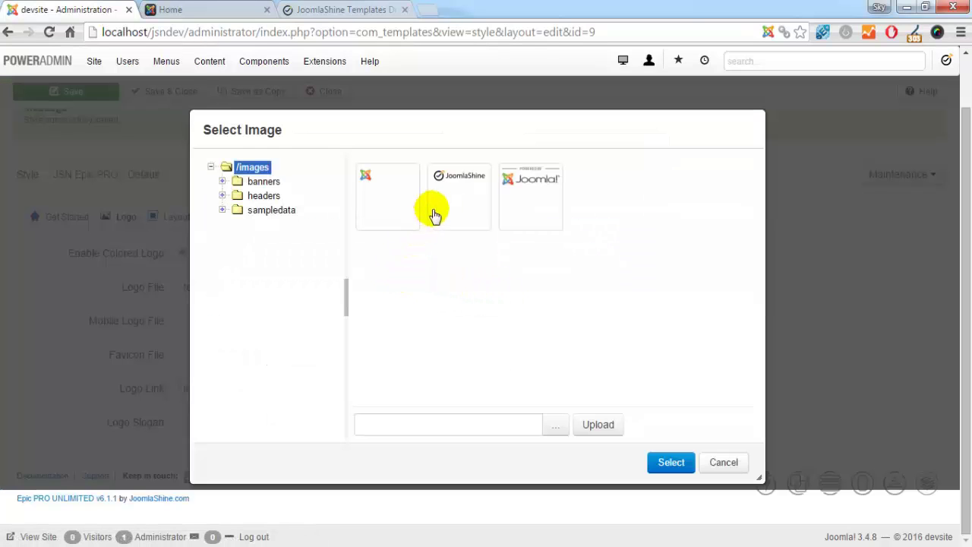
{"action": "left_click", "coordinate": [555, 426]}
{"action": "double_click", "coordinate": [179, 152]}
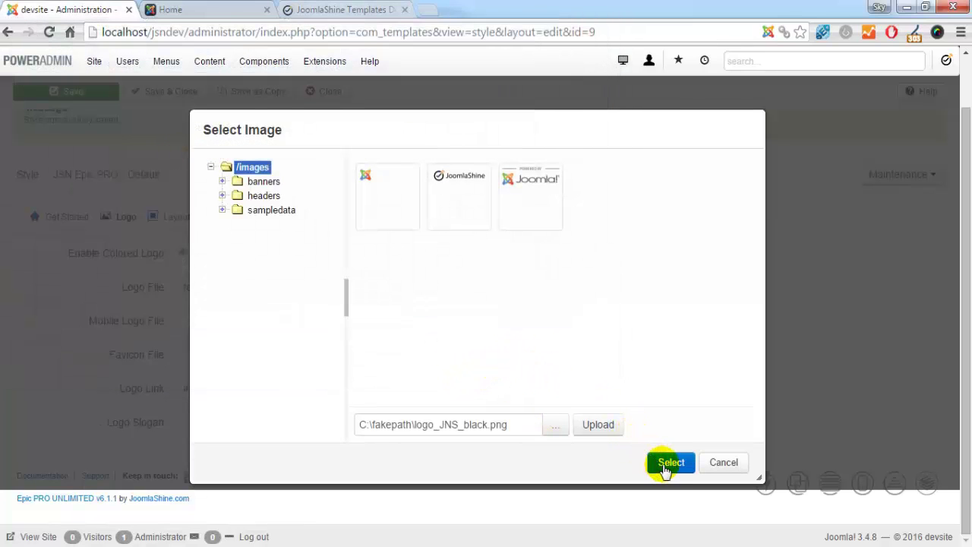
{"action": "left_click", "coordinate": [598, 425]}
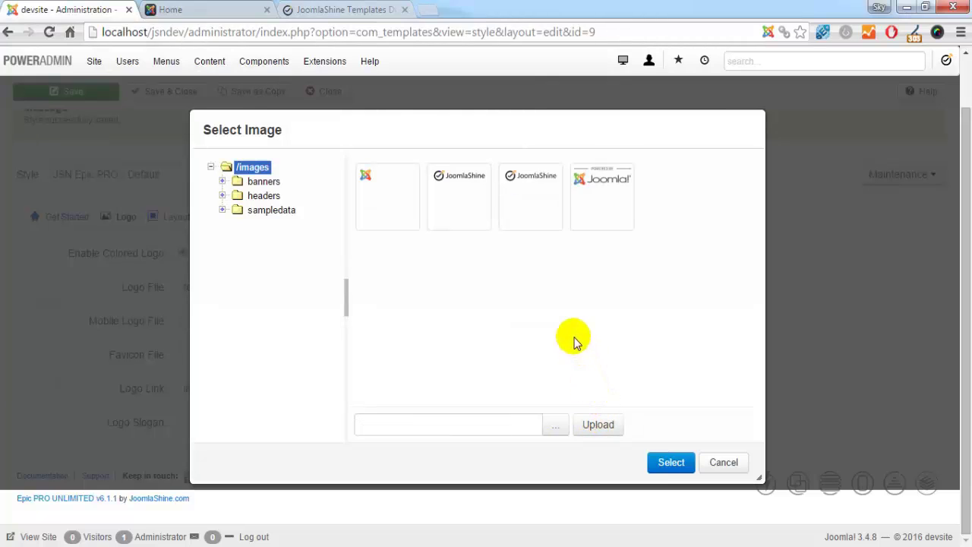
{"action": "left_click", "coordinate": [532, 213]}
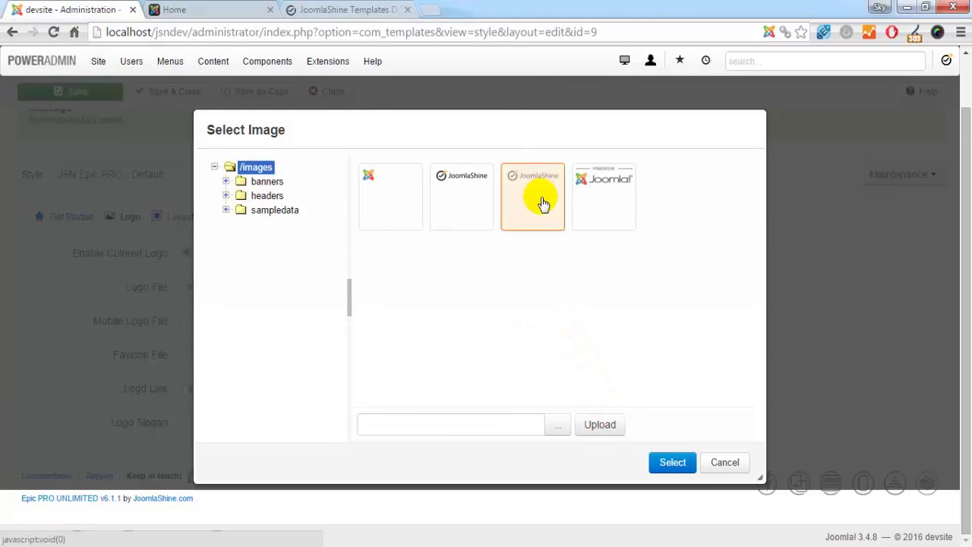
{"action": "left_click", "coordinate": [672, 463]}
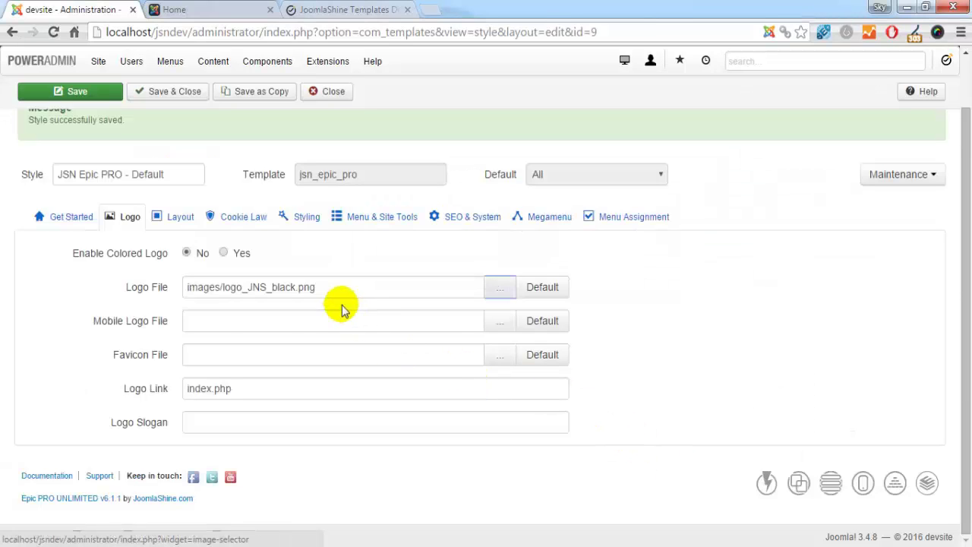
{"action": "mouse_move", "coordinate": [157, 389]}
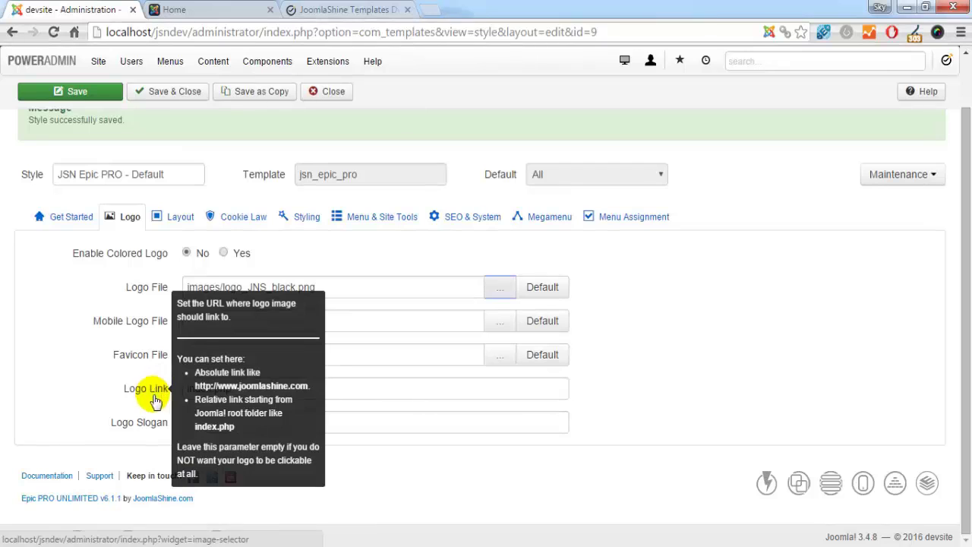
{"action": "mouse_move", "coordinate": [150, 429]}
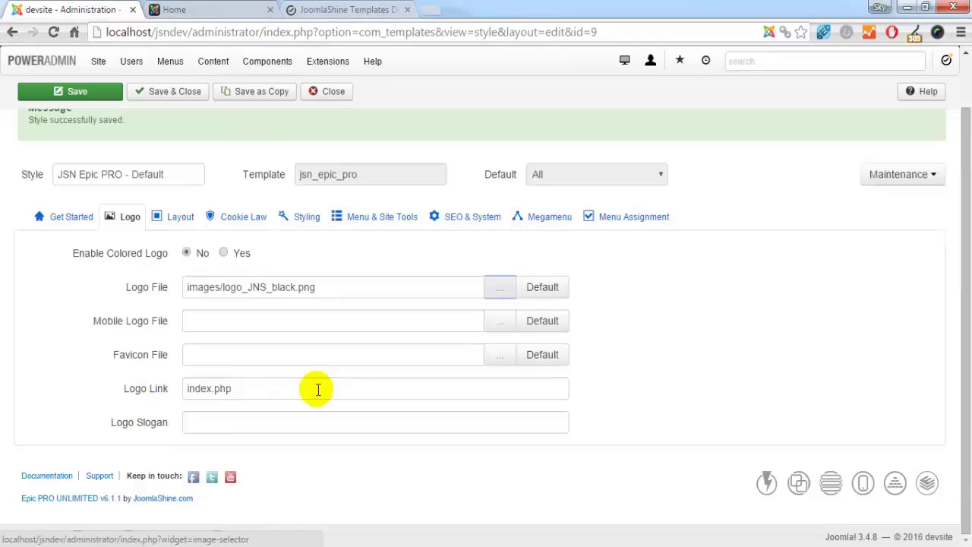
{"action": "left_click", "coordinate": [291, 386]}
{"action": "double_click", "coordinate": [218, 388]}
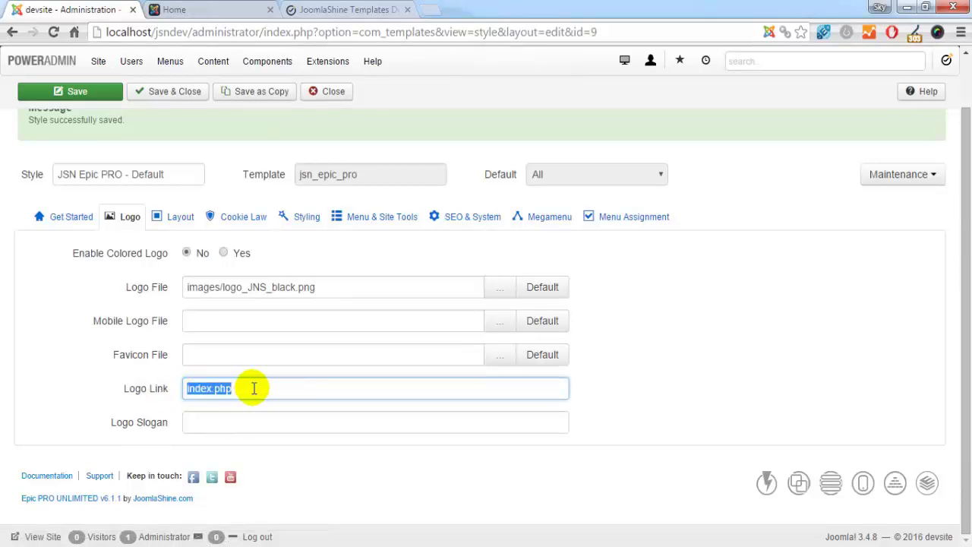
{"action": "type", "text": "http://joomlashine.com/"}
{"action": "left_click", "coordinate": [323, 445]}
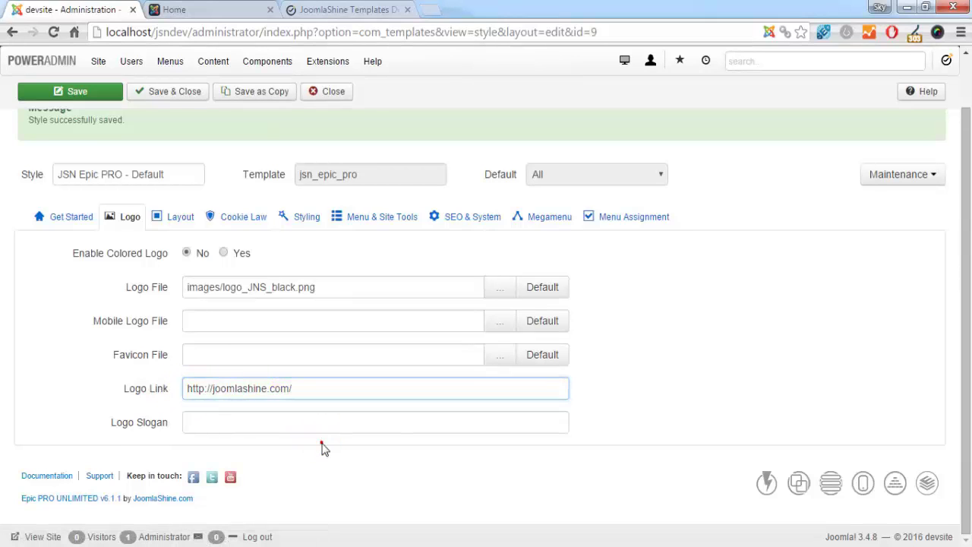
Step: Enter Demo as the logo slogan and save the template style
{"action": "left_click", "coordinate": [289, 419]}
{"action": "type", "text": "Demo"}
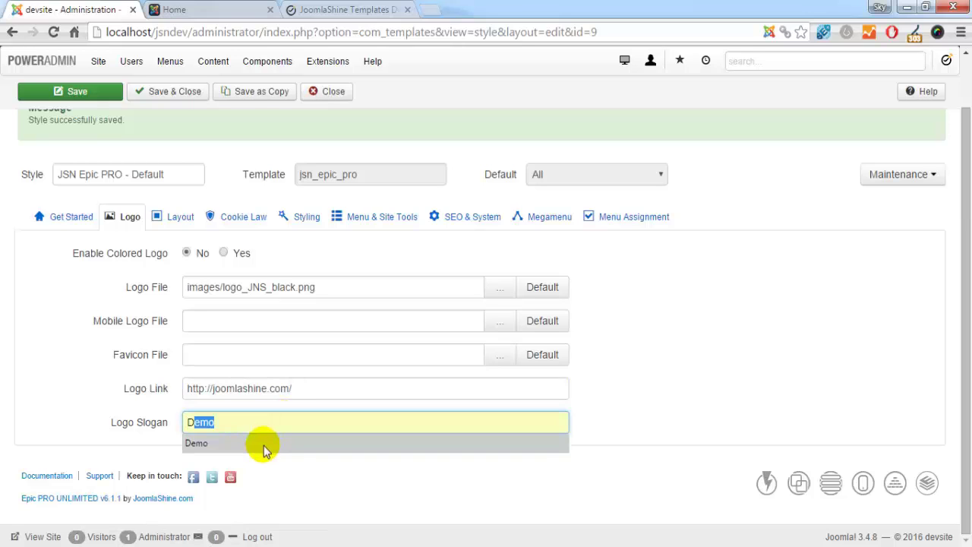
{"action": "left_click", "coordinate": [263, 444]}
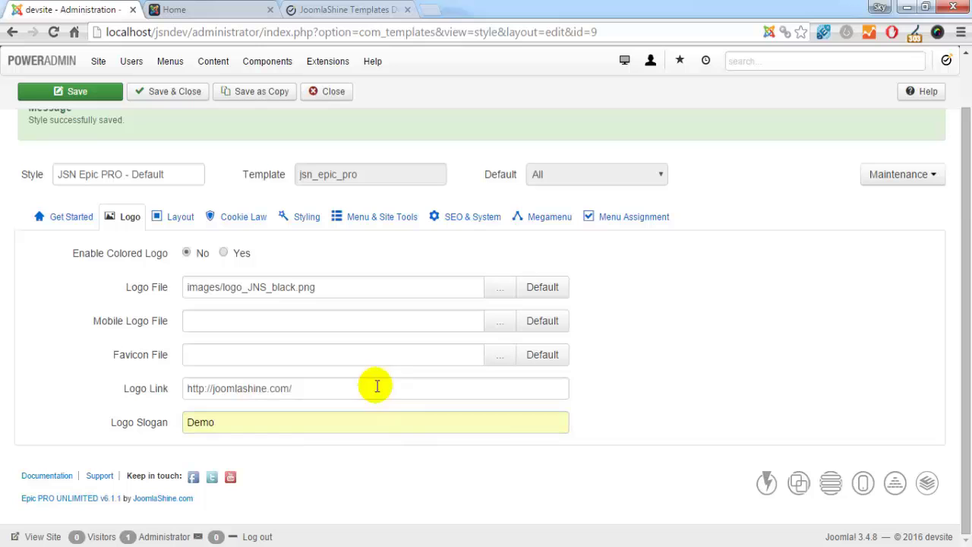
{"action": "left_click", "coordinate": [76, 96]}
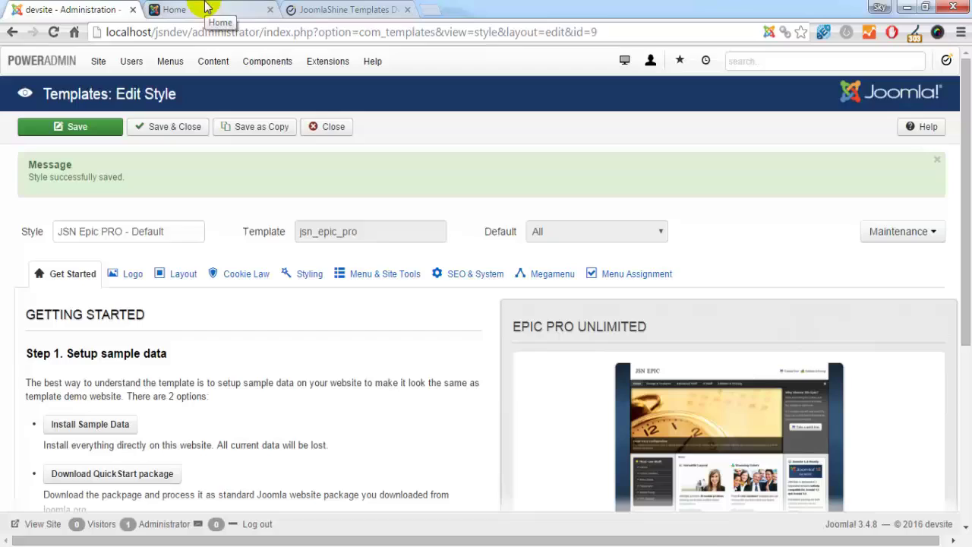
Step: Reload the site's home page and check the header logo's image, slogan and link
{"action": "left_click", "coordinate": [205, 9]}
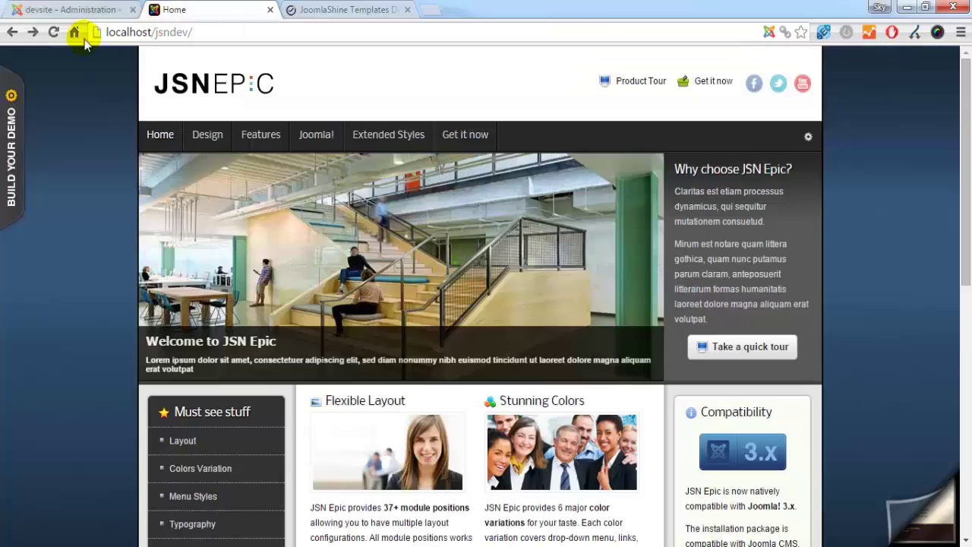
{"action": "left_click", "coordinate": [53, 33]}
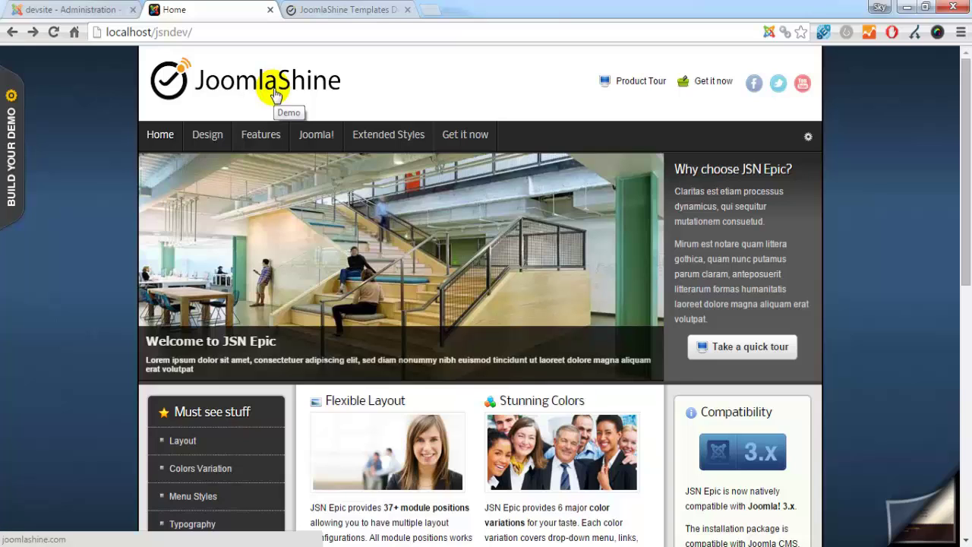
{"action": "left_click", "coordinate": [275, 94]}
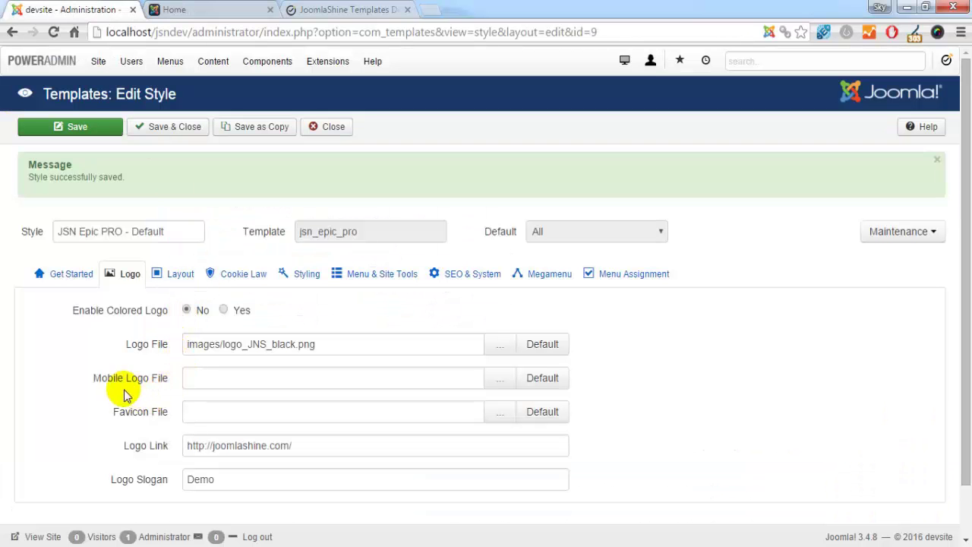
Step: Review the mobile logo file setting and locate logo-m.png in the jsn_epic_pro template's images folder
{"action": "mouse_move", "coordinate": [121, 386]}
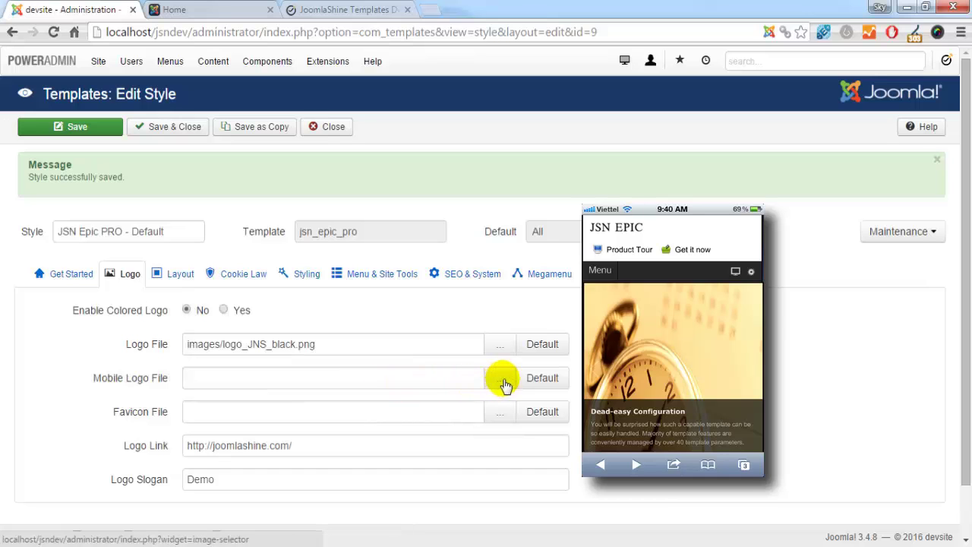
{"action": "left_click", "coordinate": [228, 540]}
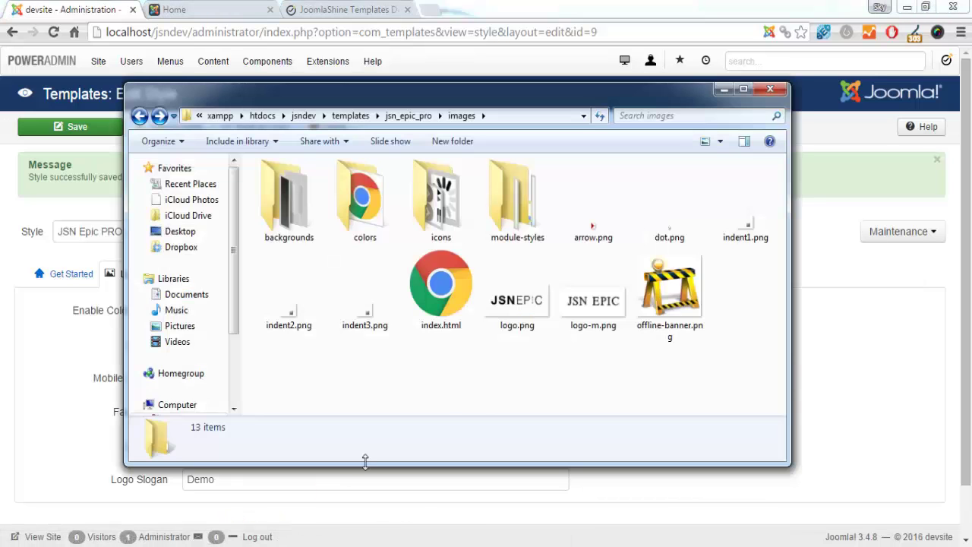
{"action": "left_click", "coordinate": [597, 335]}
{"action": "left_click", "coordinate": [524, 386]}
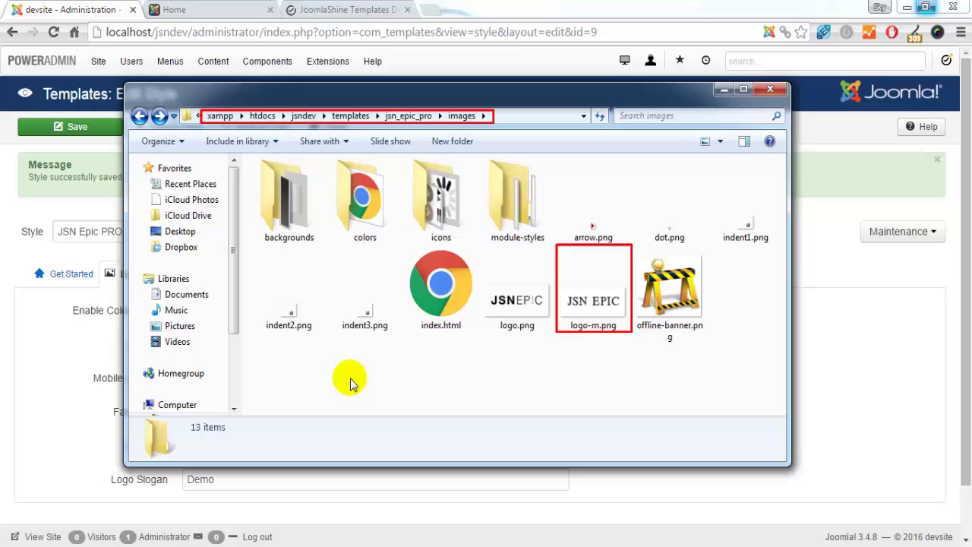
{"action": "left_click", "coordinate": [2, 372]}
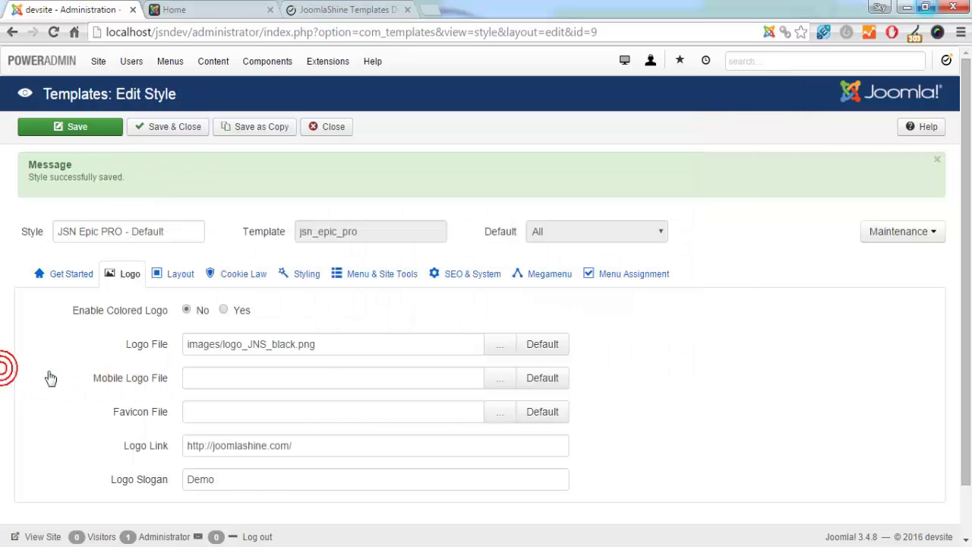
{"action": "mouse_move", "coordinate": [50, 377]}
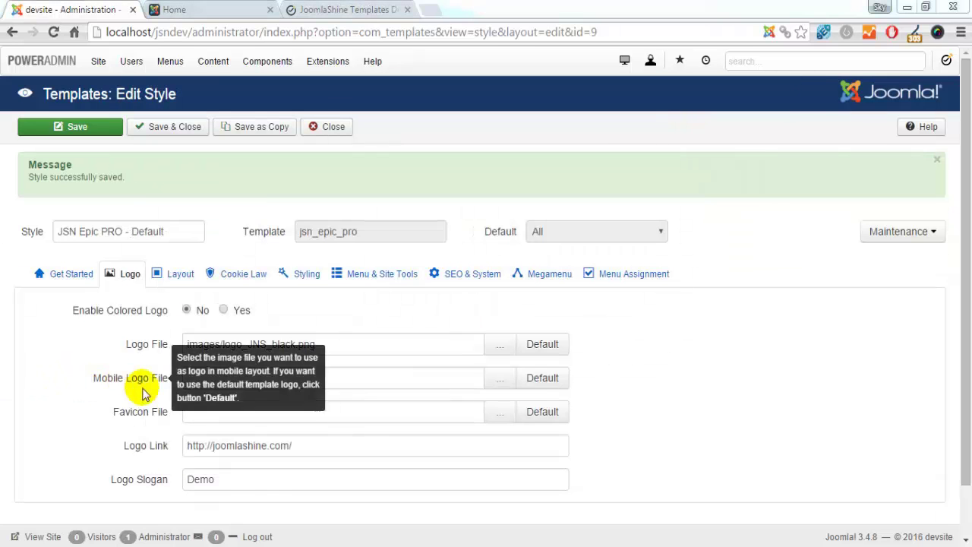
{"action": "left_click", "coordinate": [501, 383]}
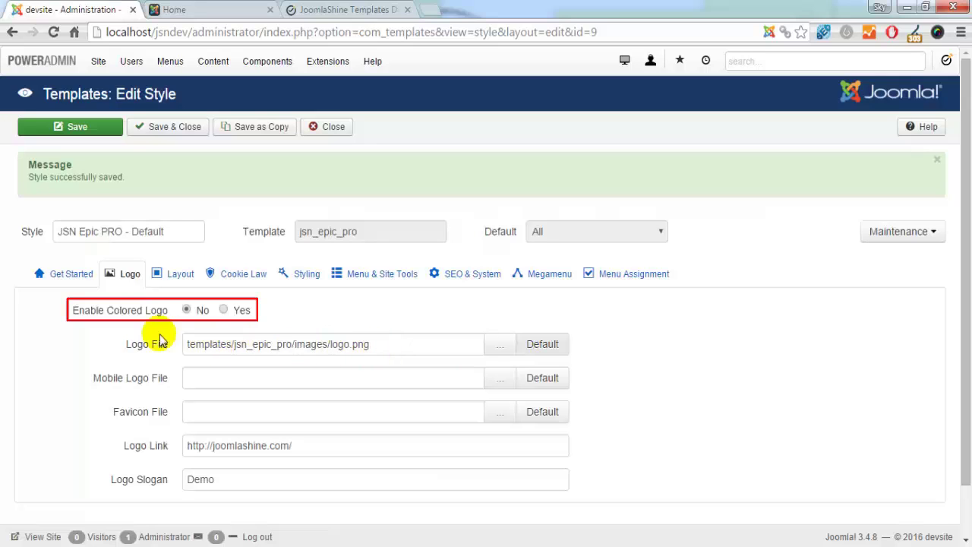
Step: Save the style with templates/jsn_epic_pro/images/logo.png as the logo file, and switch the reloaded home page to the orange color variation
{"action": "left_click", "coordinate": [96, 128]}
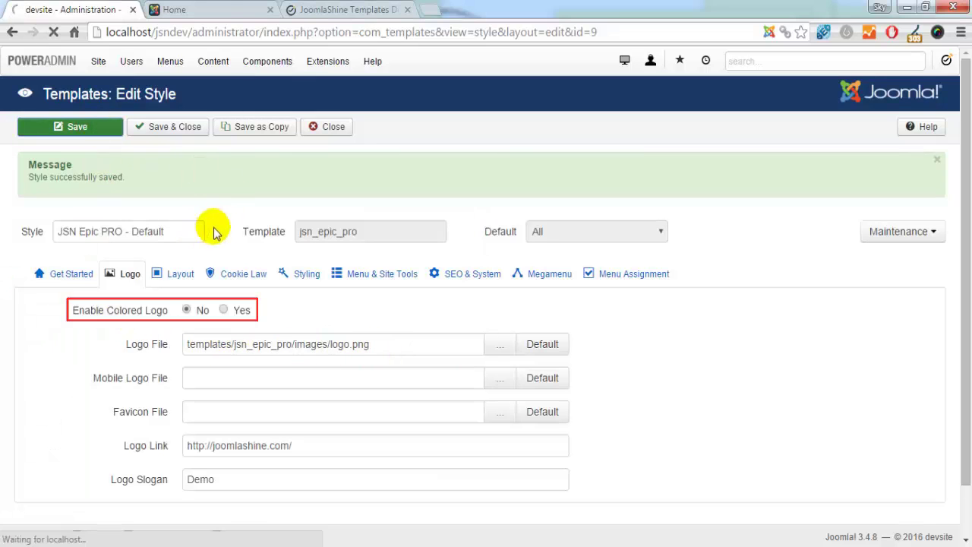
{"action": "left_click", "coordinate": [214, 11]}
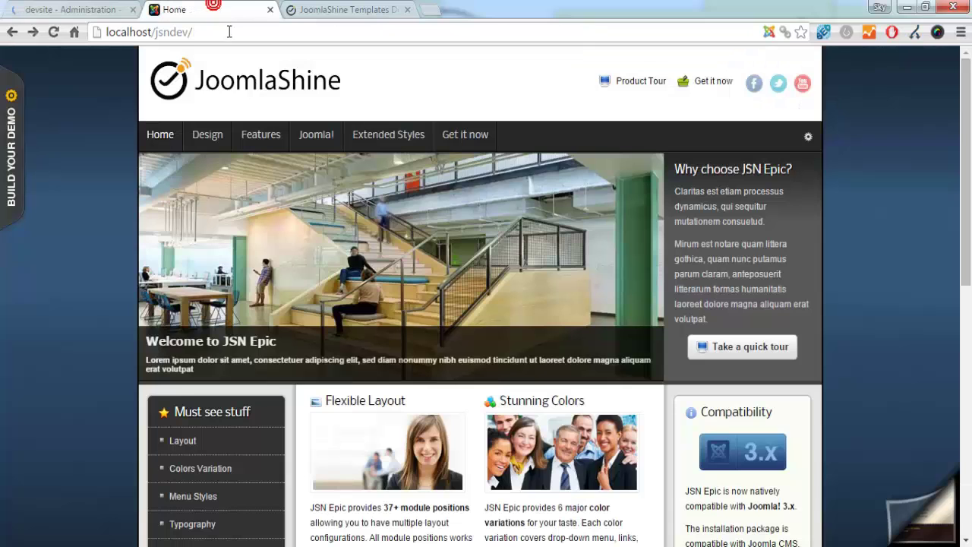
{"action": "left_click", "coordinate": [53, 32]}
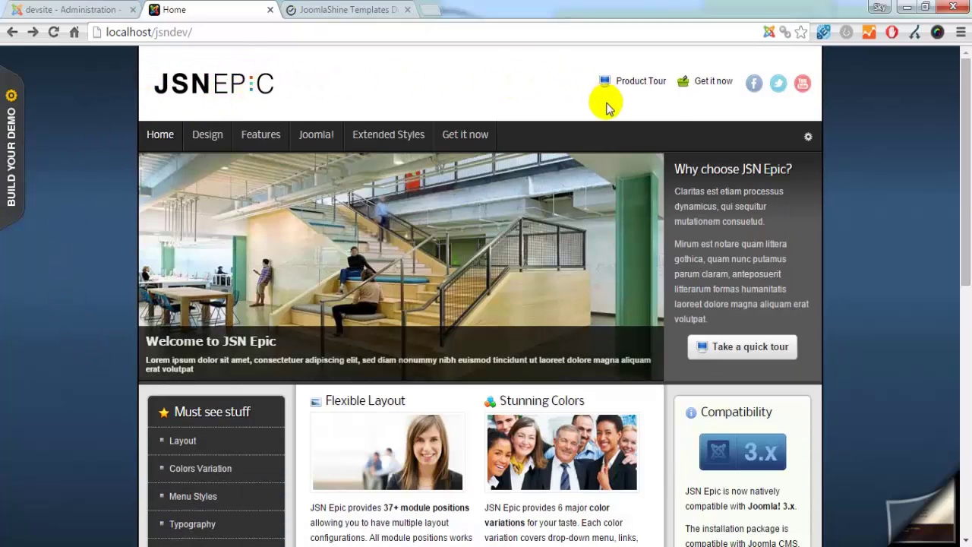
{"action": "mouse_move", "coordinate": [807, 136]}
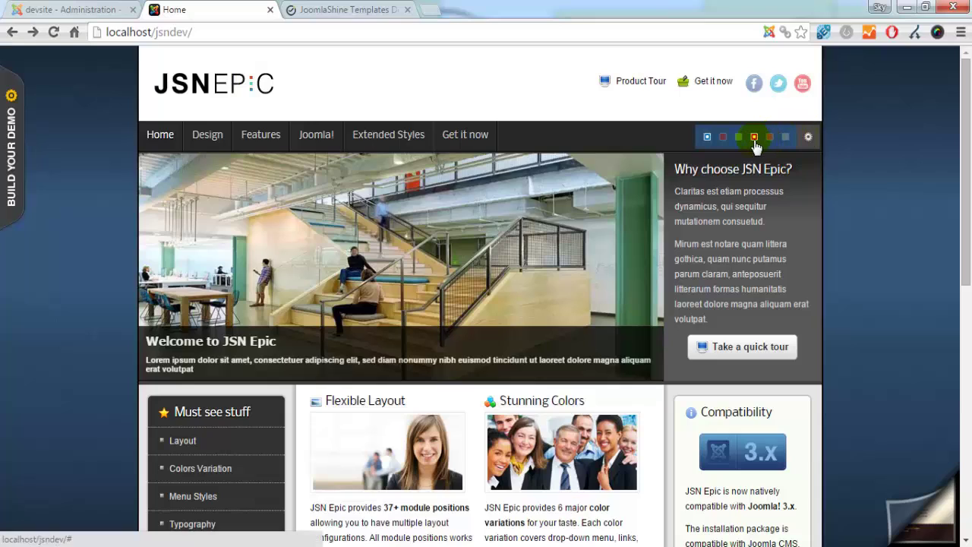
{"action": "left_click", "coordinate": [770, 138]}
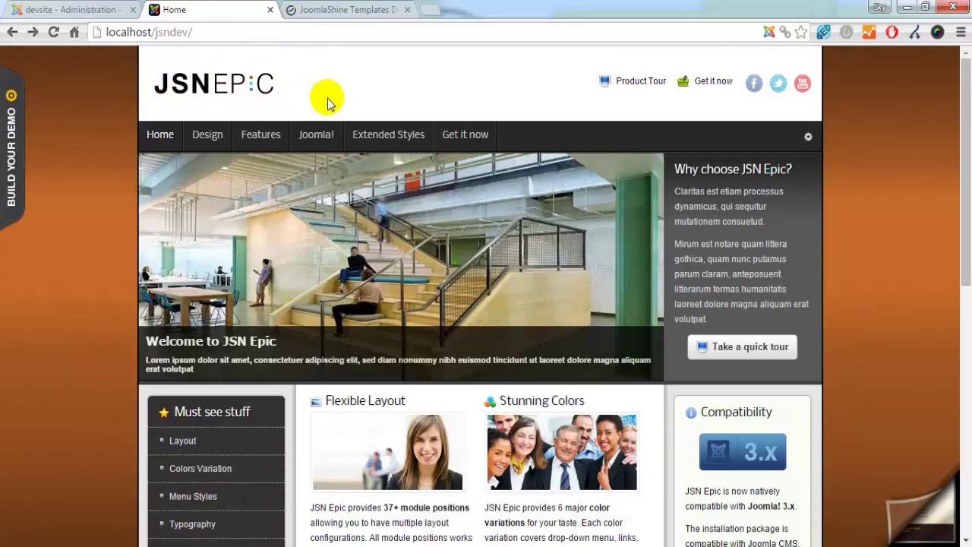
Step: Set Enable Colored Logo to Yes in the template style's logo settings
{"action": "left_click", "coordinate": [80, 12]}
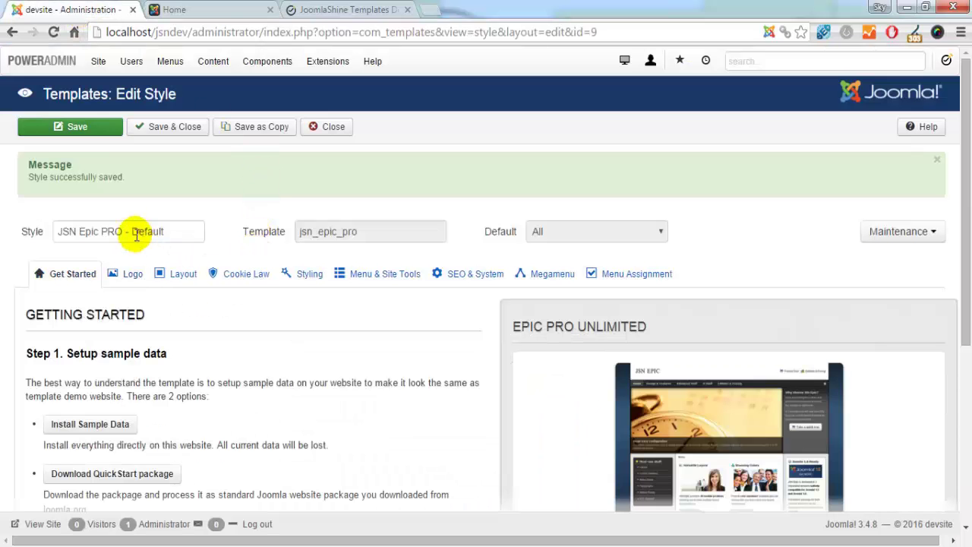
{"action": "left_click", "coordinate": [116, 274]}
{"action": "scroll", "coordinate": [379, 321], "scroll_direction": "down", "scroll_amount": 1}
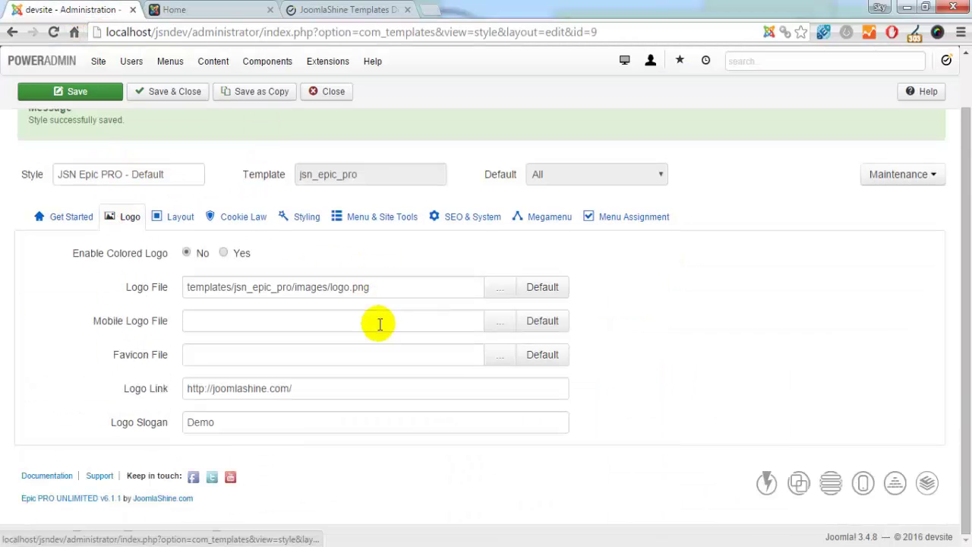
{"action": "left_click", "coordinate": [223, 254]}
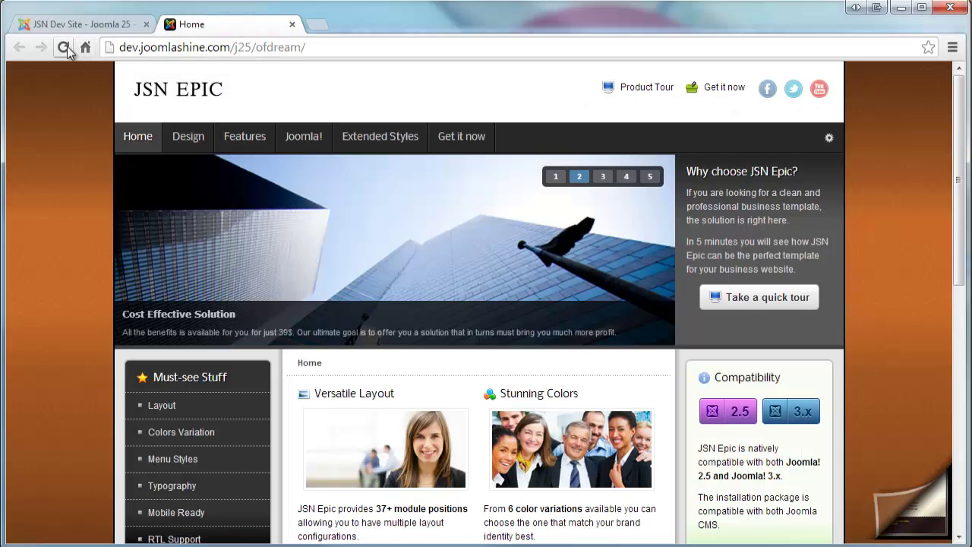
Step: Reload the site's home page to check the colored logo and switch the site to the red color variation
{"action": "left_click", "coordinate": [67, 50]}
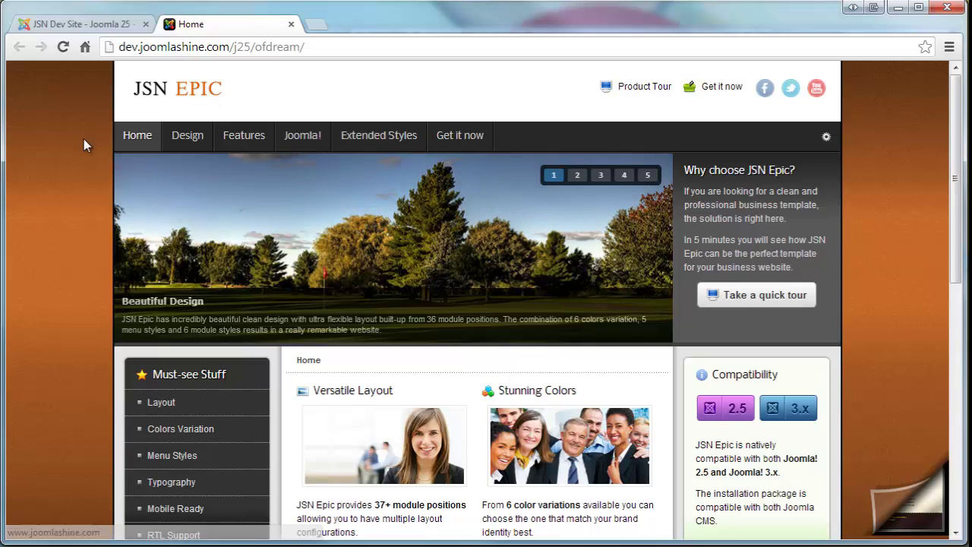
{"action": "mouse_move", "coordinate": [825, 137]}
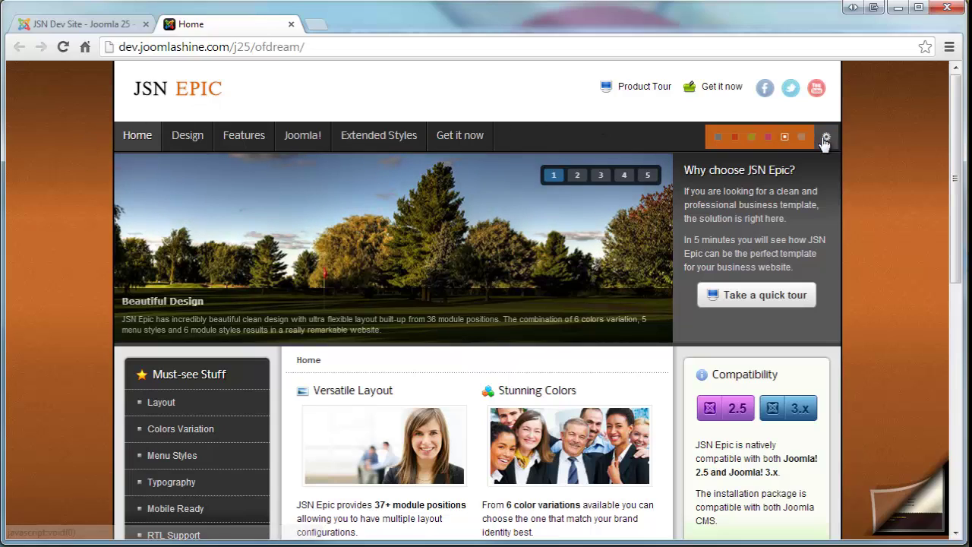
{"action": "left_click", "coordinate": [734, 138]}
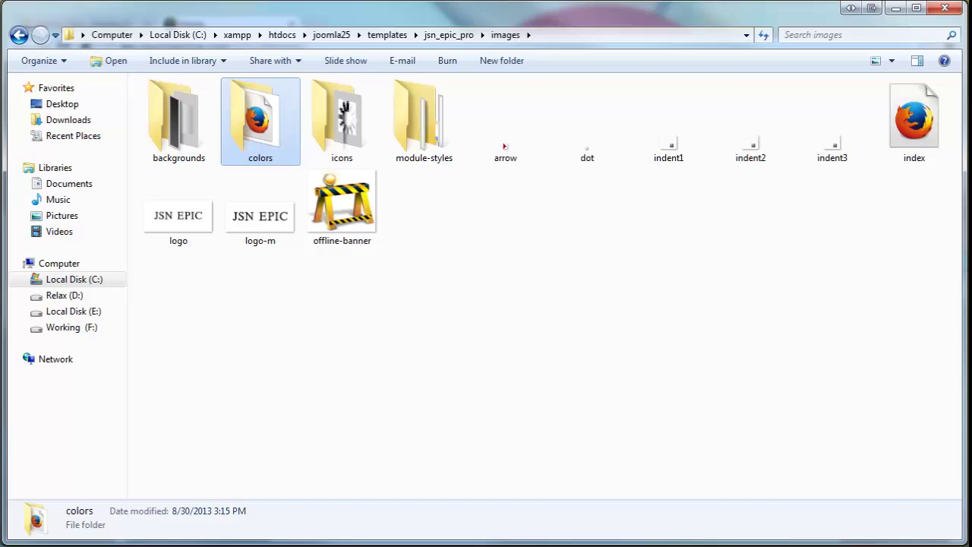
Step: Open the red subfolder inside the template's images/colors folder to view its logo files
{"action": "double_click", "coordinate": [277, 143]}
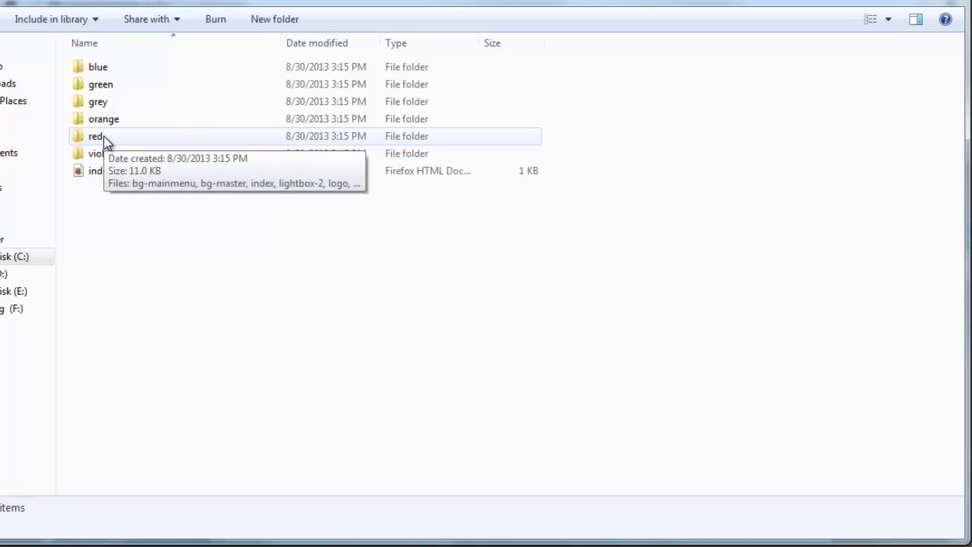
{"action": "double_click", "coordinate": [106, 141]}
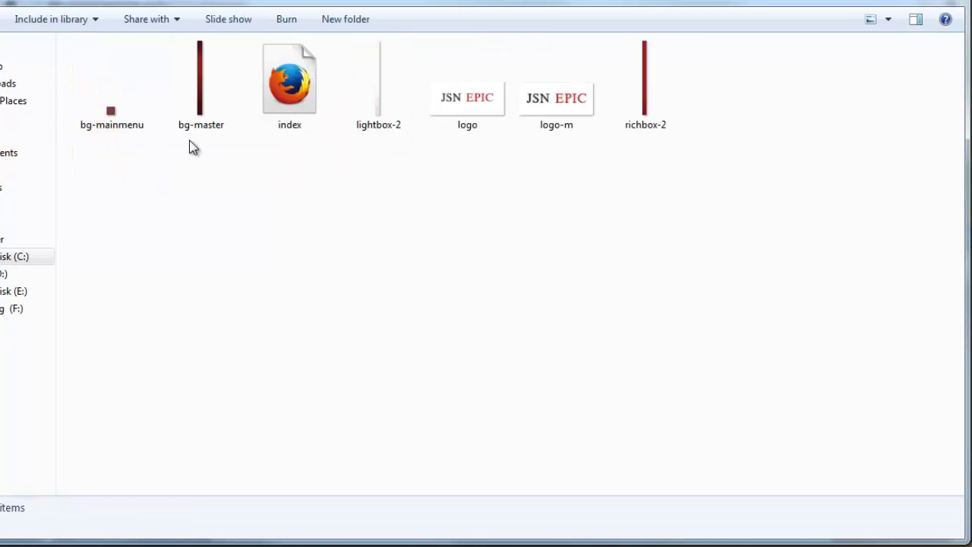